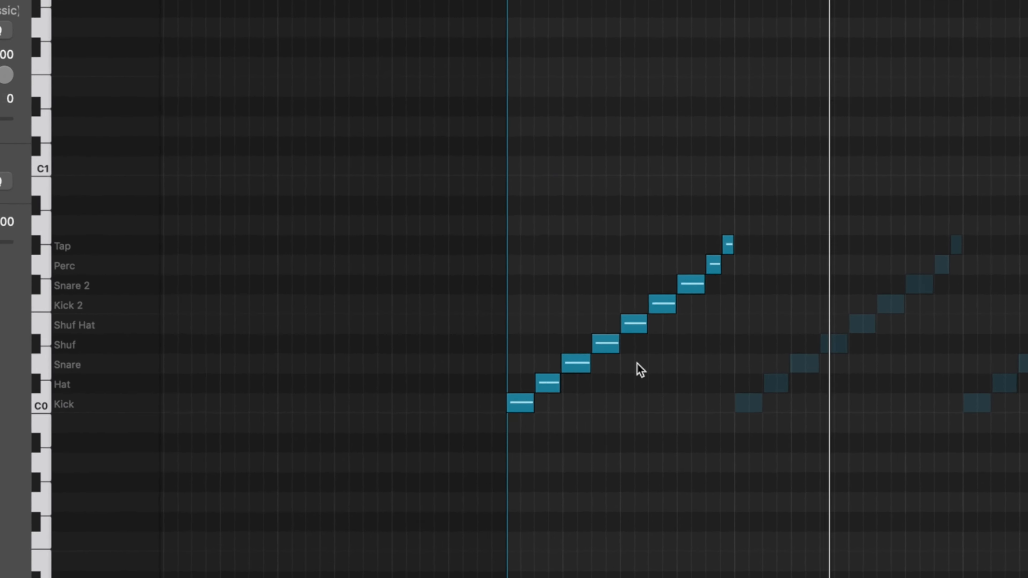
# Step: Audition each note in the bar 33 pattern one by one, from Kick up through Tap
pyautogui.click(562, 391)
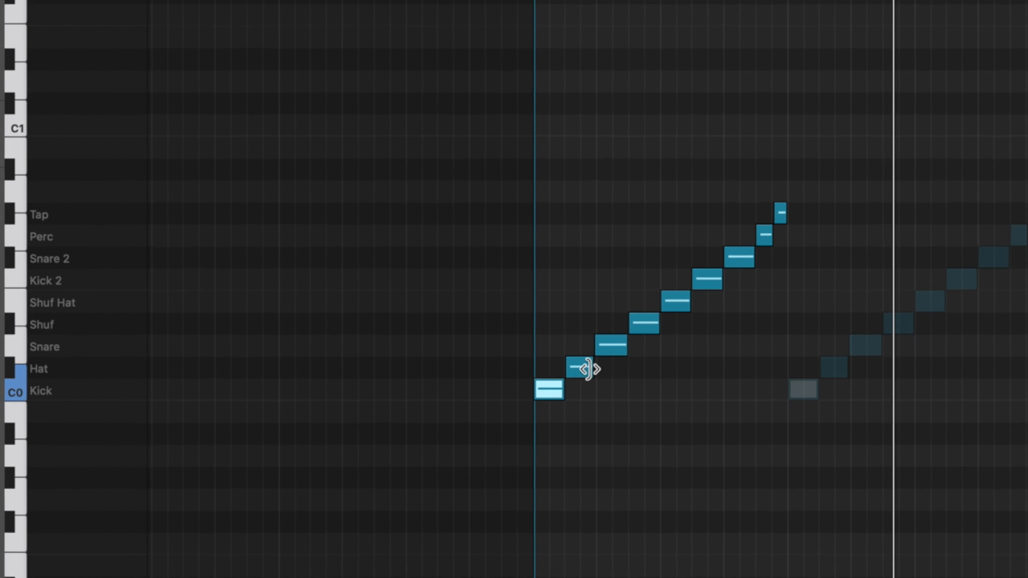
pyautogui.click(597, 362)
pyautogui.click(624, 340)
pyautogui.click(428, 437)
pyautogui.click(441, 428)
pyautogui.click(454, 420)
pyautogui.click(468, 410)
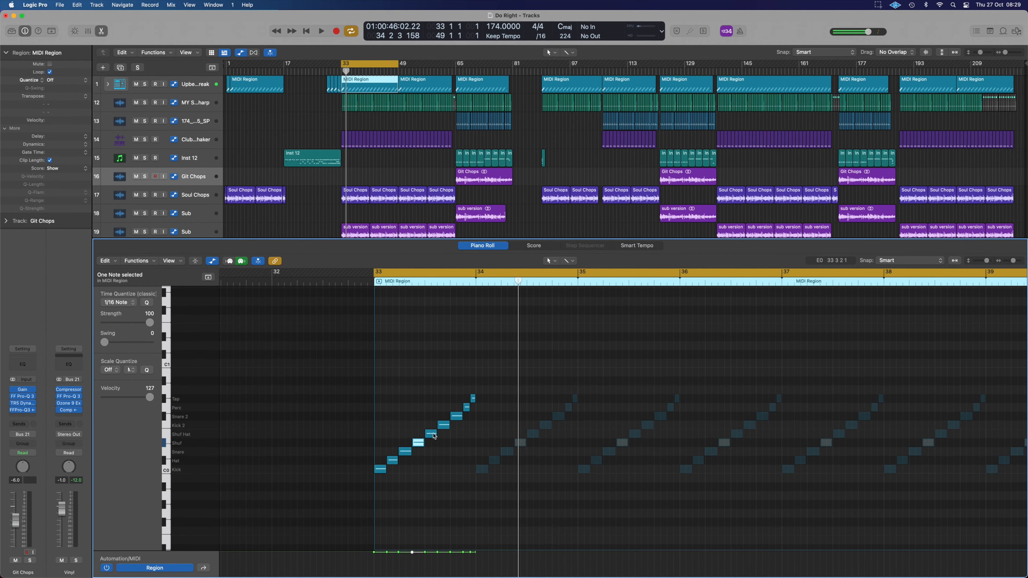
pyautogui.click(459, 417)
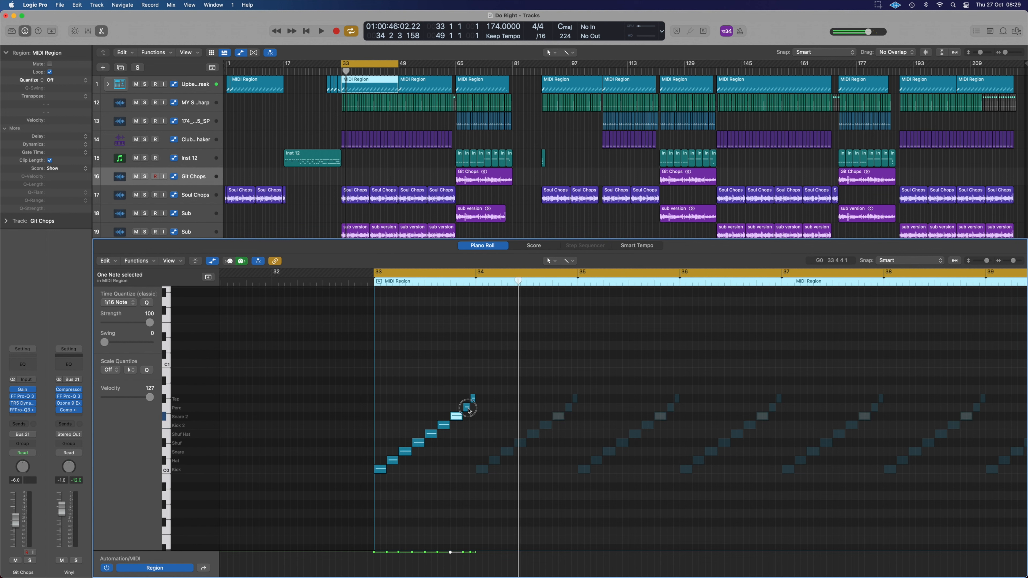
pyautogui.click(472, 399)
pyautogui.click(472, 399)
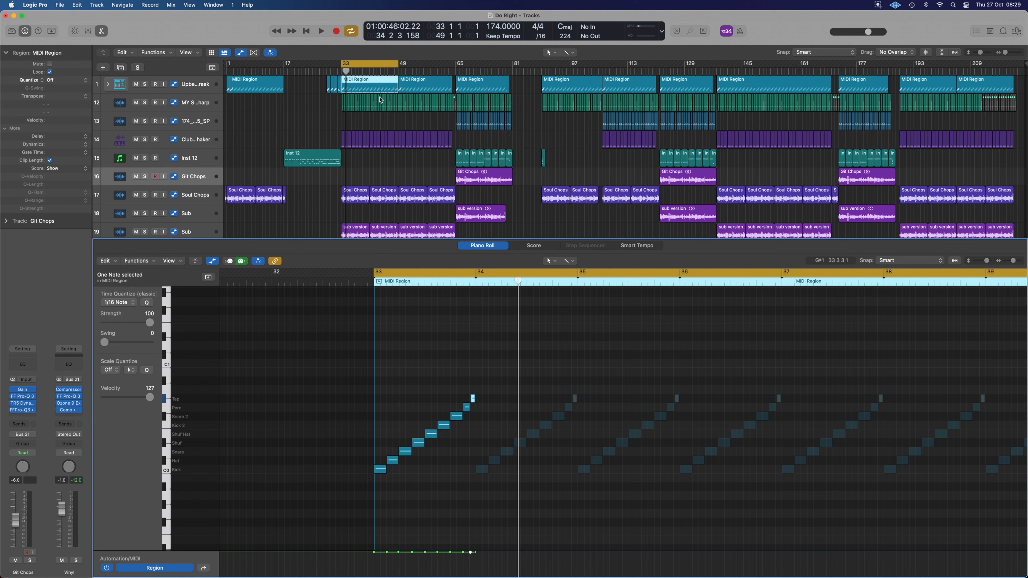
# Step: Solo the drum stack on track 1 and play back its MIDI regions from bar 33
pyautogui.click(145, 85)
pyautogui.press('space')
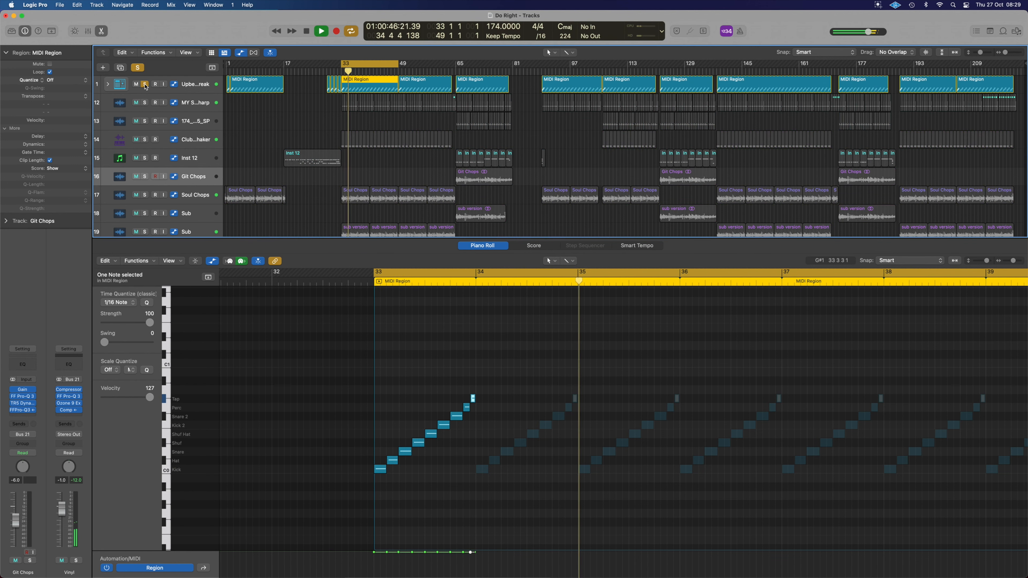
pyautogui.click(145, 85)
pyautogui.press('space')
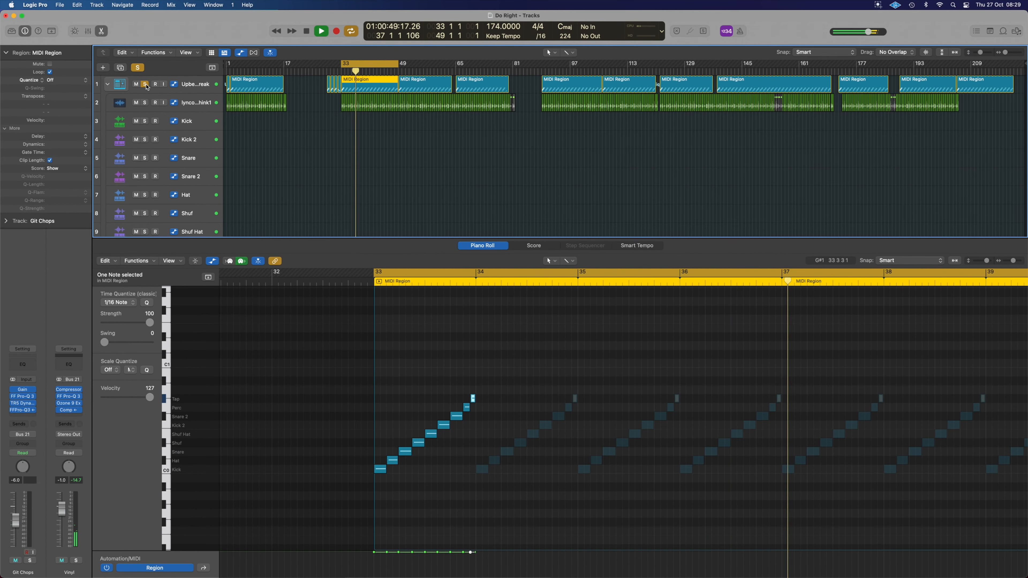
# Step: Solo only the audio break subtrack during playback, clear the solo, and look over the drum subtracks
pyautogui.click(145, 104)
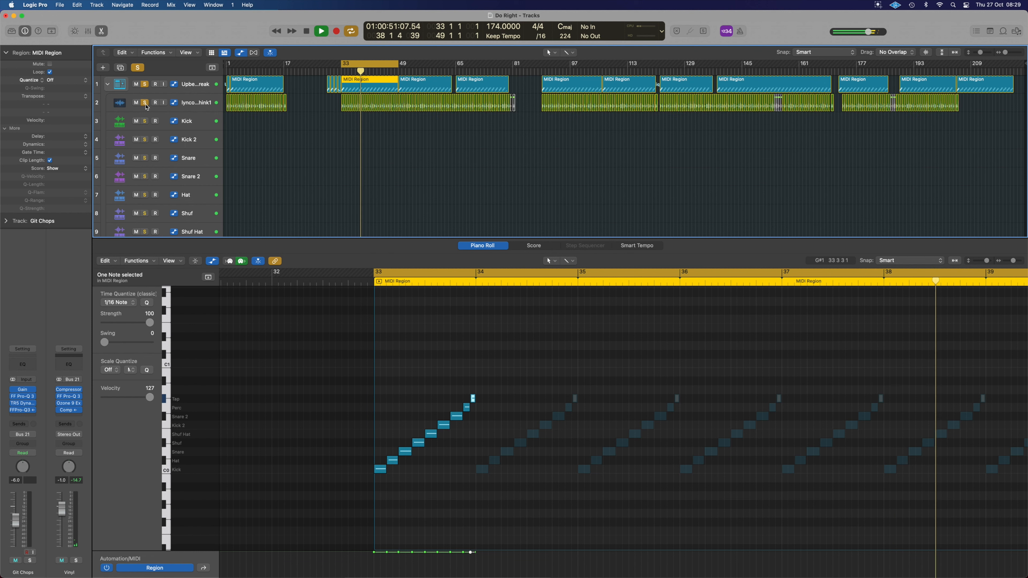
pyautogui.keyDown('alt'); pyautogui.click(146, 105); pyautogui.keyUp('alt')
pyautogui.click(145, 105)
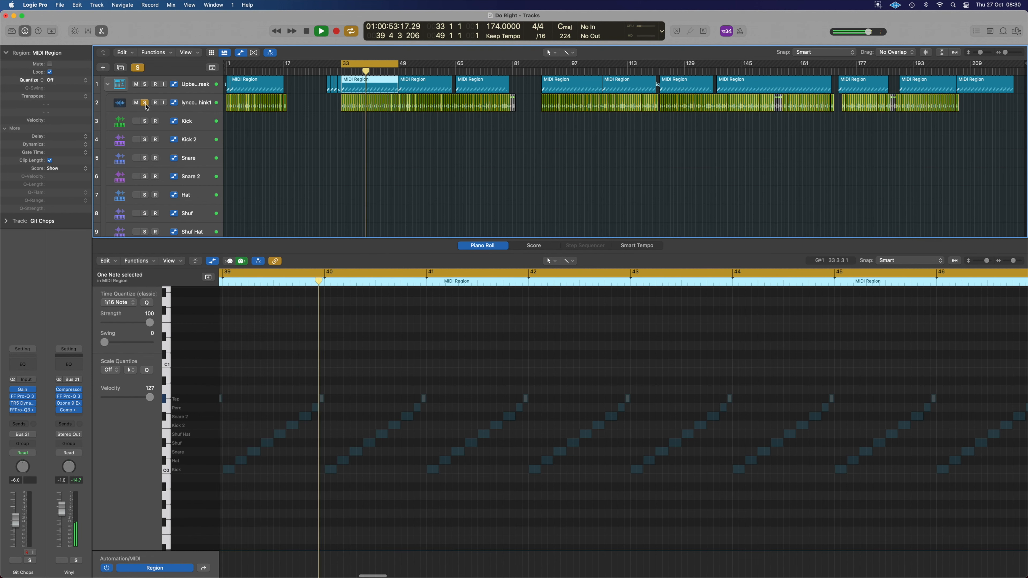
pyautogui.click(145, 103)
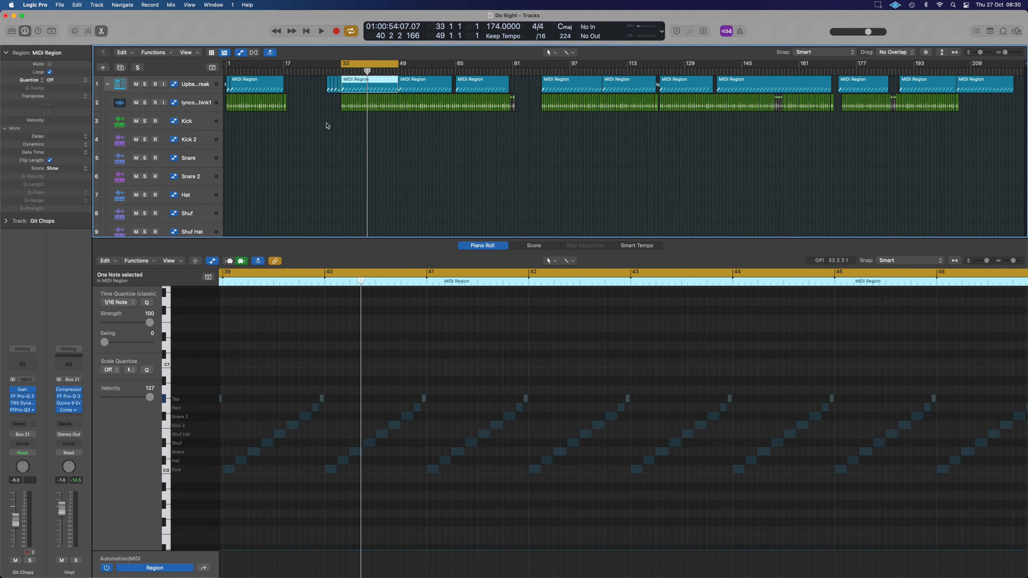
pyautogui.scroll(-2, 210, 135)
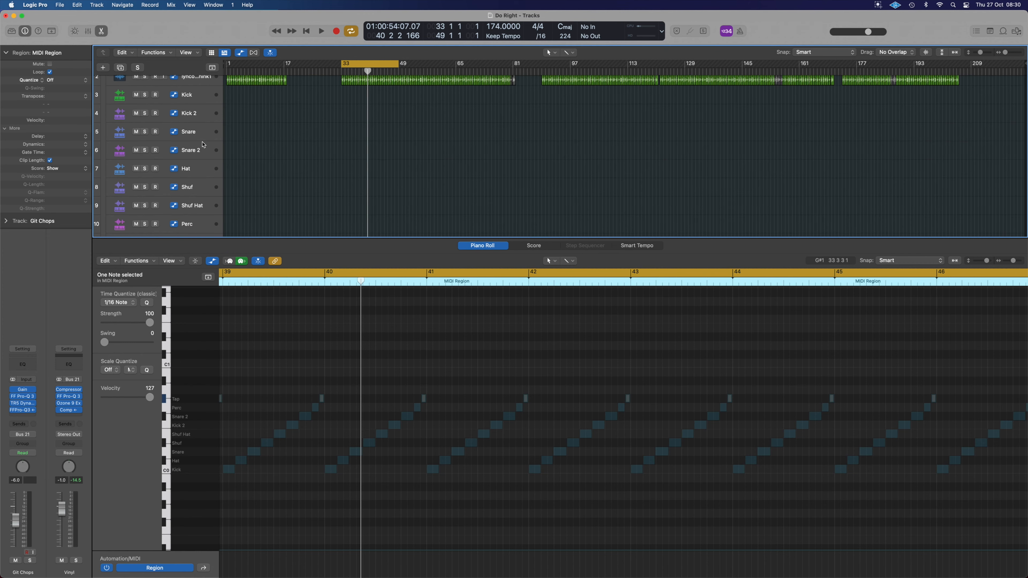
pyautogui.scroll(2, 203, 144)
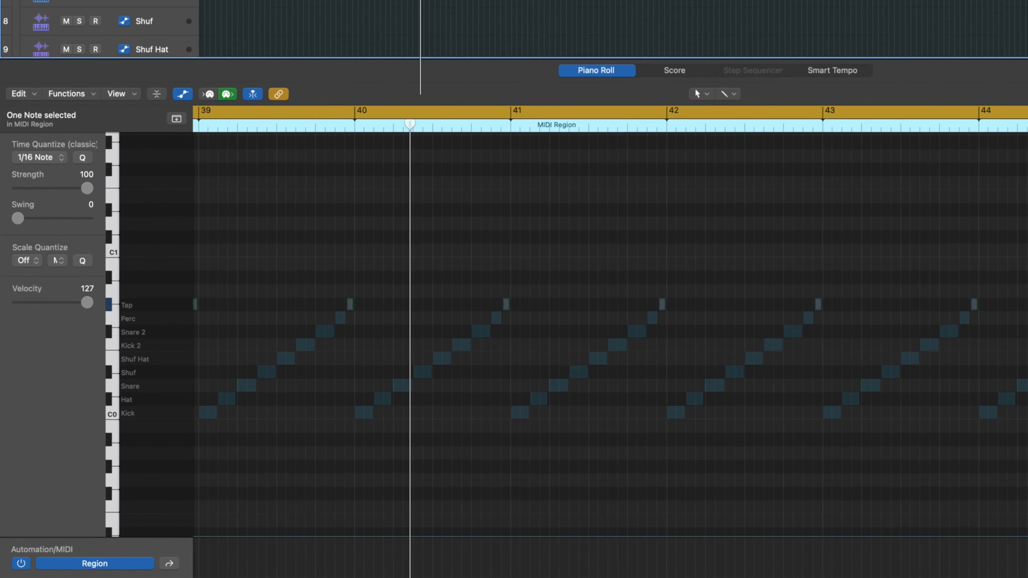
# Step: Show the mixer and create one new software instrument track with Alchemy as its instrument
pyautogui.press('x')
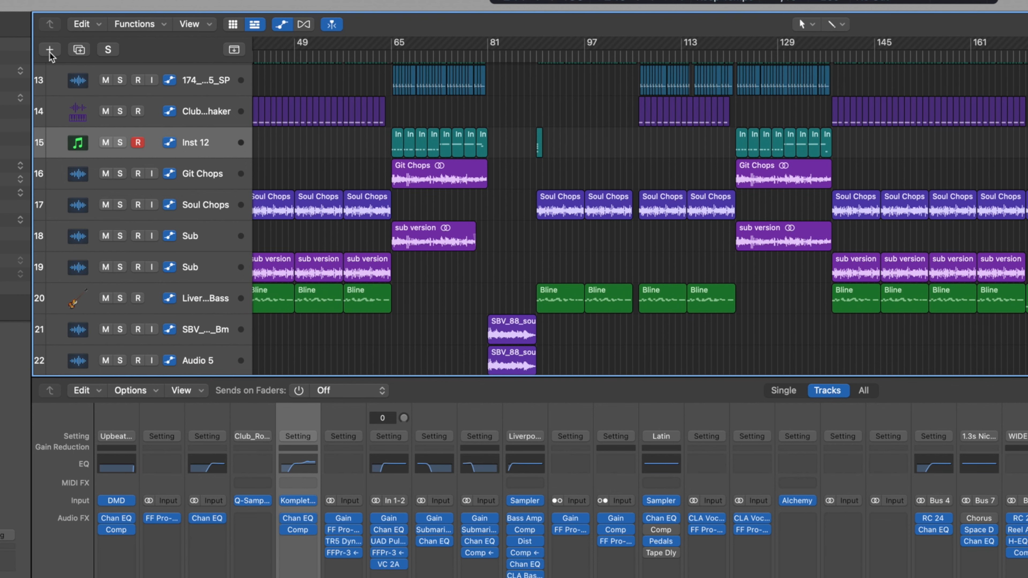
pyautogui.click(50, 52)
pyautogui.click(583, 350)
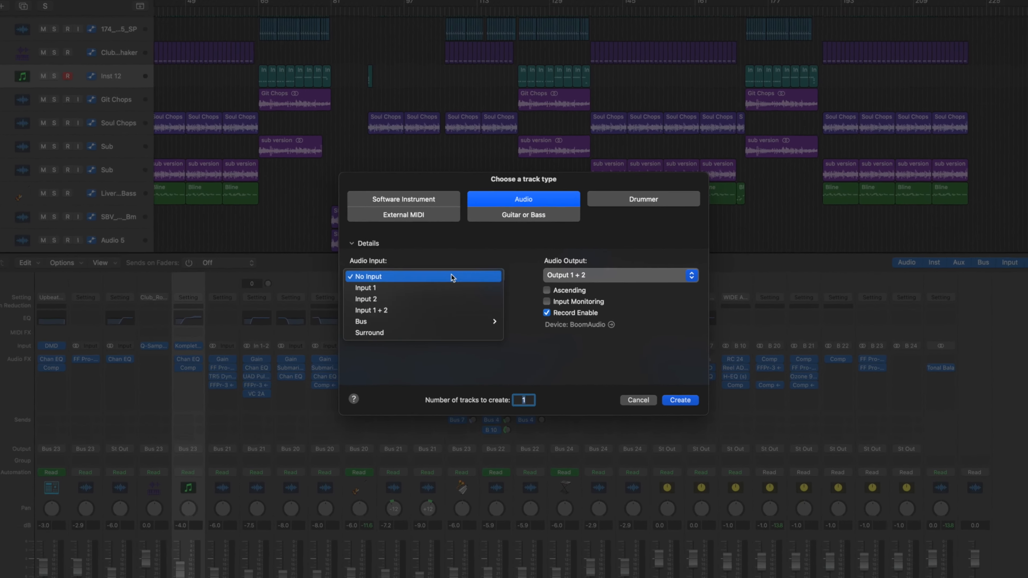
pyautogui.click(427, 219)
pyautogui.click(390, 162)
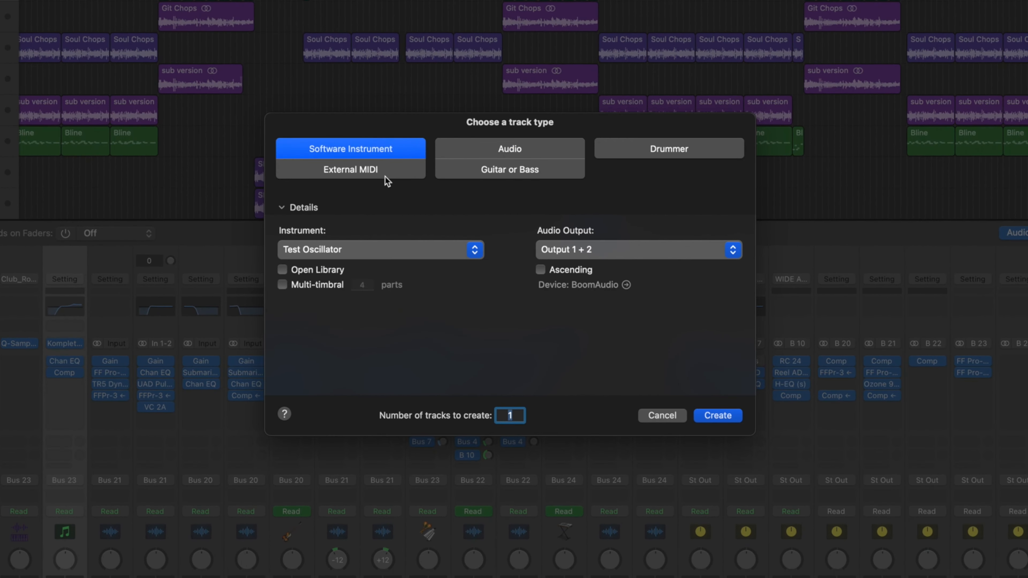
pyautogui.click(352, 251)
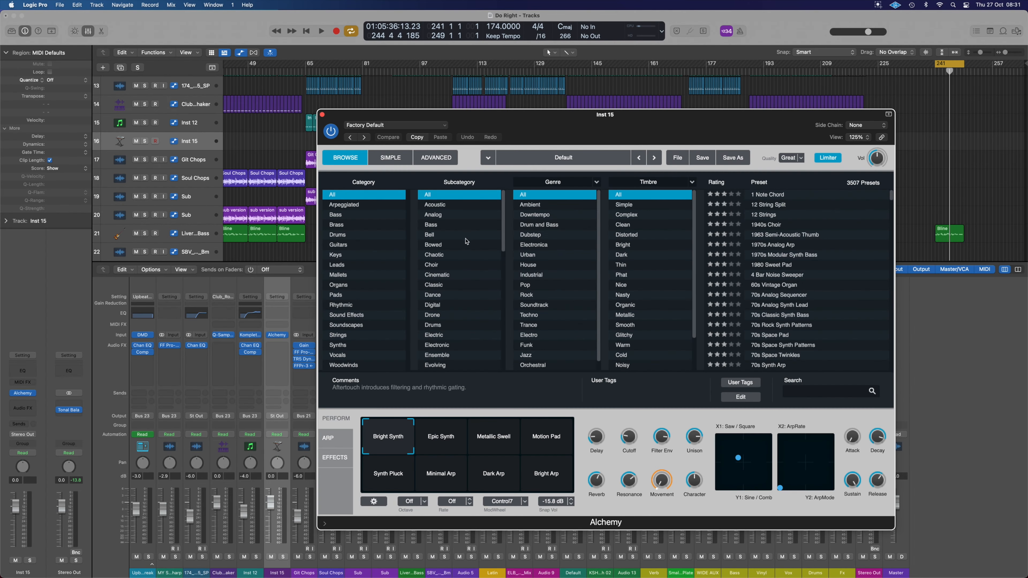
# Step: Filter the Alchemy presets to the Bell subcategory, load Atlantean Bells, and close the instrument window
pyautogui.click(466, 240)
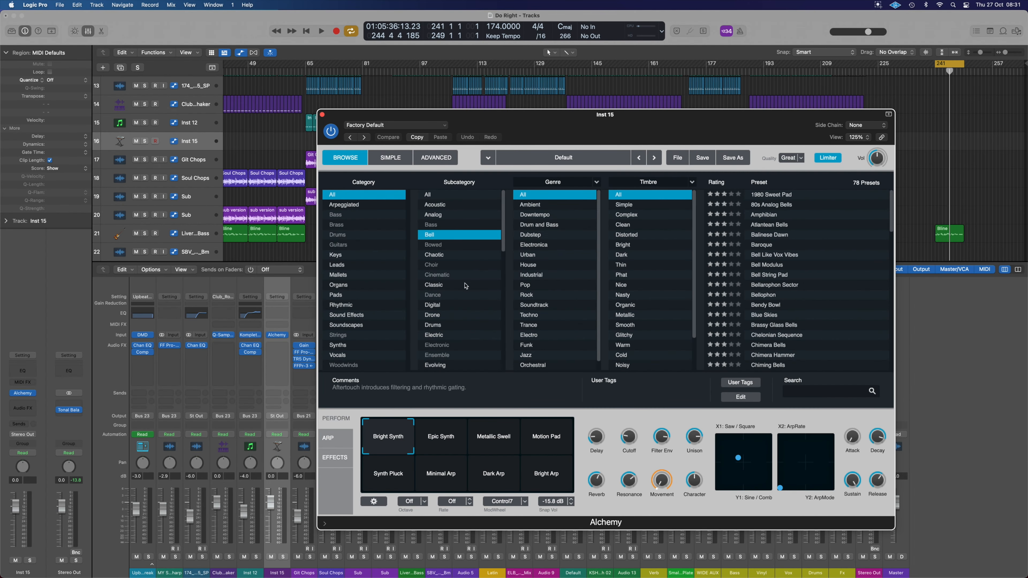
pyautogui.click(773, 226)
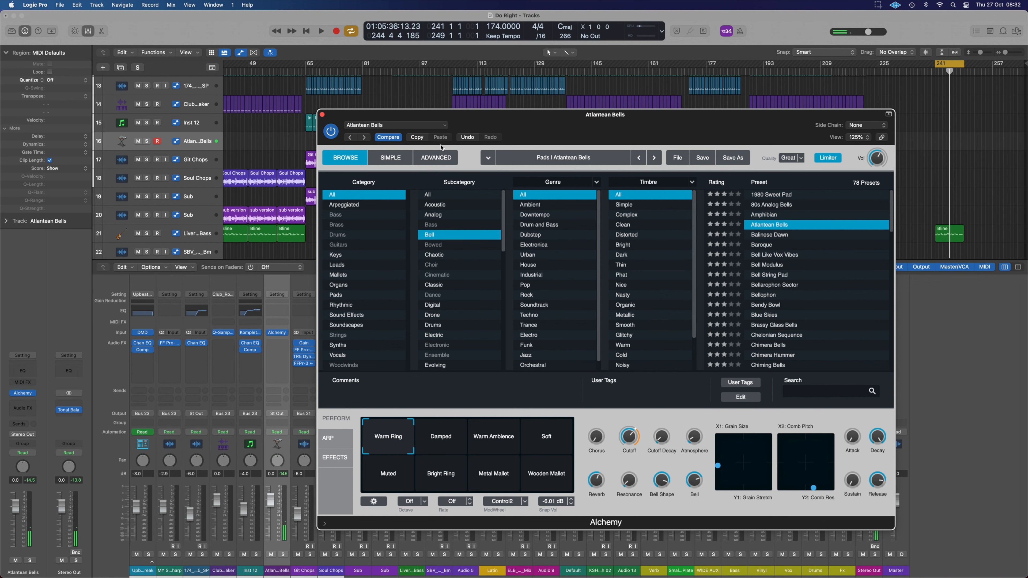
pyautogui.click(322, 114)
# Step: Move the Atlantean Bells track below Liverpool Bass and combine the two tracks into a Summing Stack
pyautogui.moveTo(210, 141); pyautogui.dragTo(210, 243)
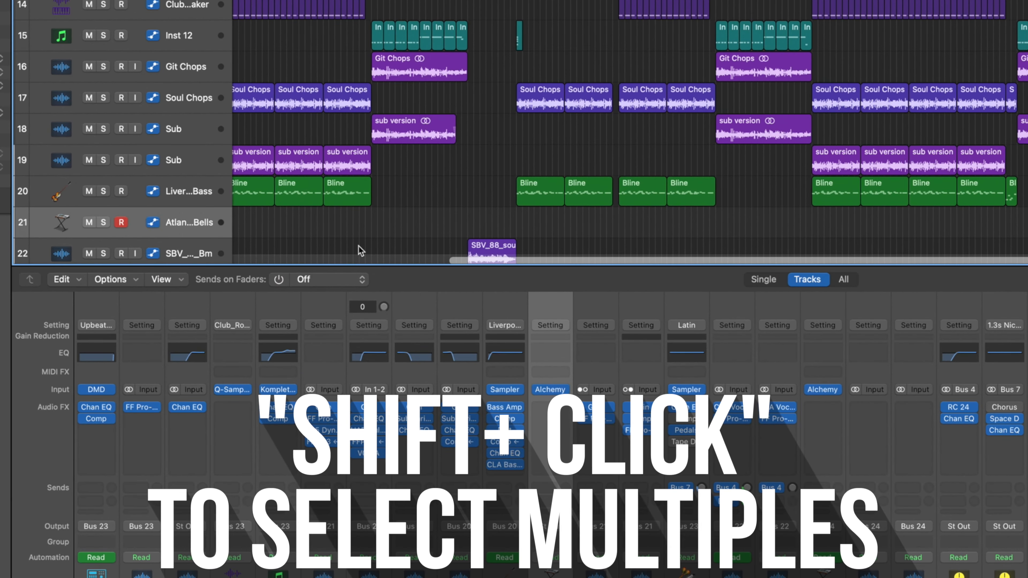
pyautogui.keyDown('shift'); pyautogui.click(197, 190); pyautogui.keyUp('shift')
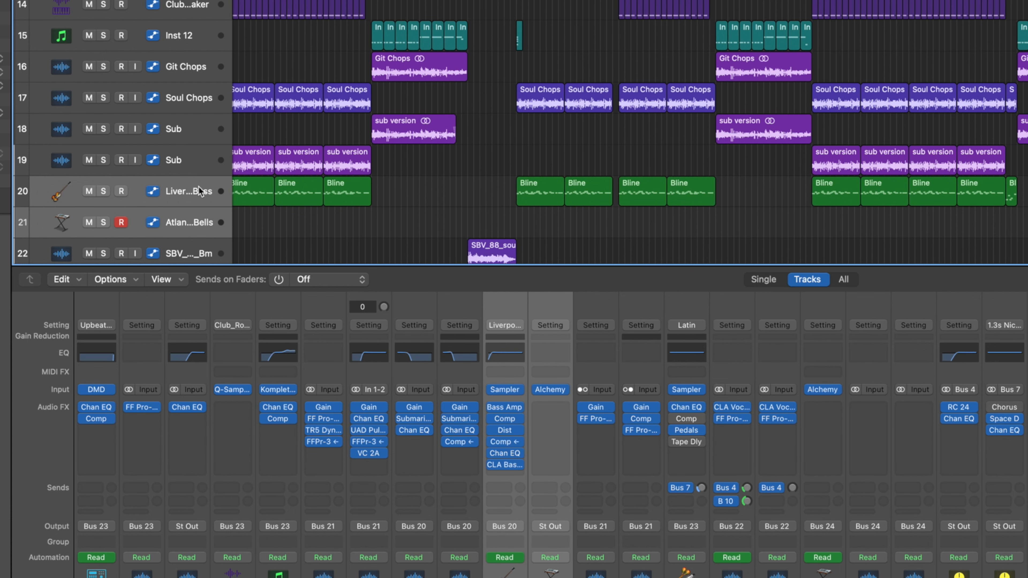
pyautogui.rightClick(194, 191)
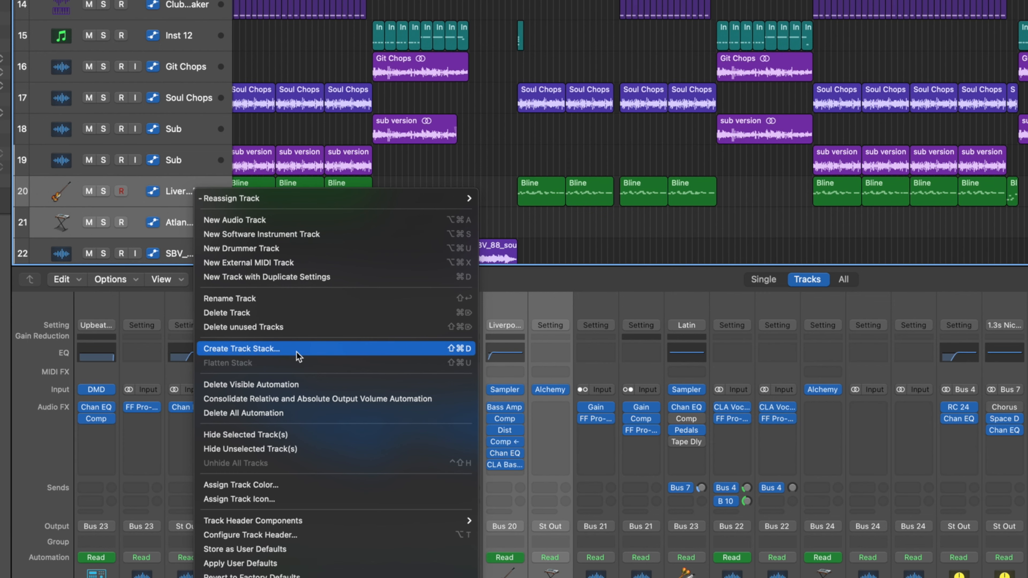
pyautogui.click(323, 349)
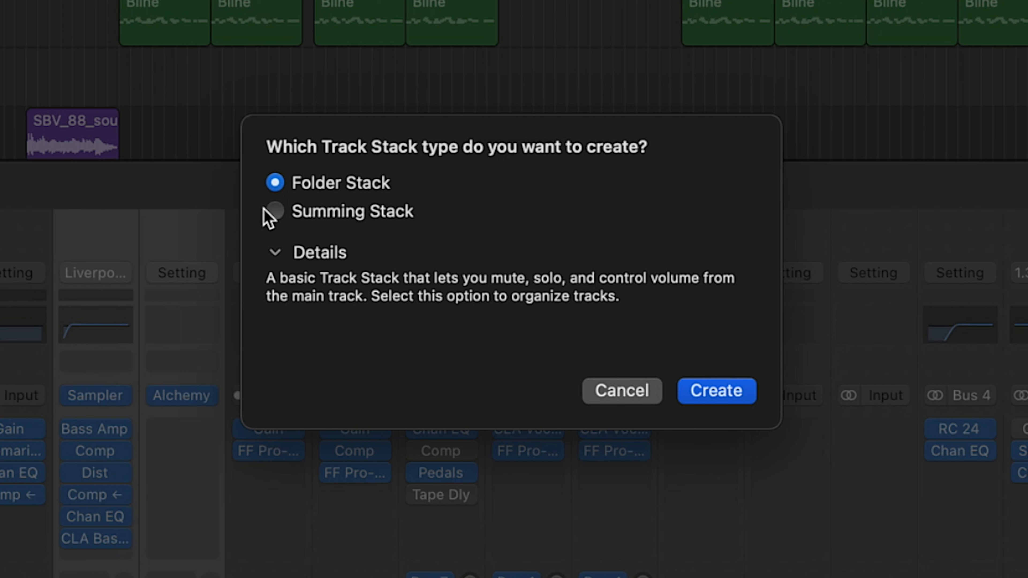
pyautogui.click(276, 211)
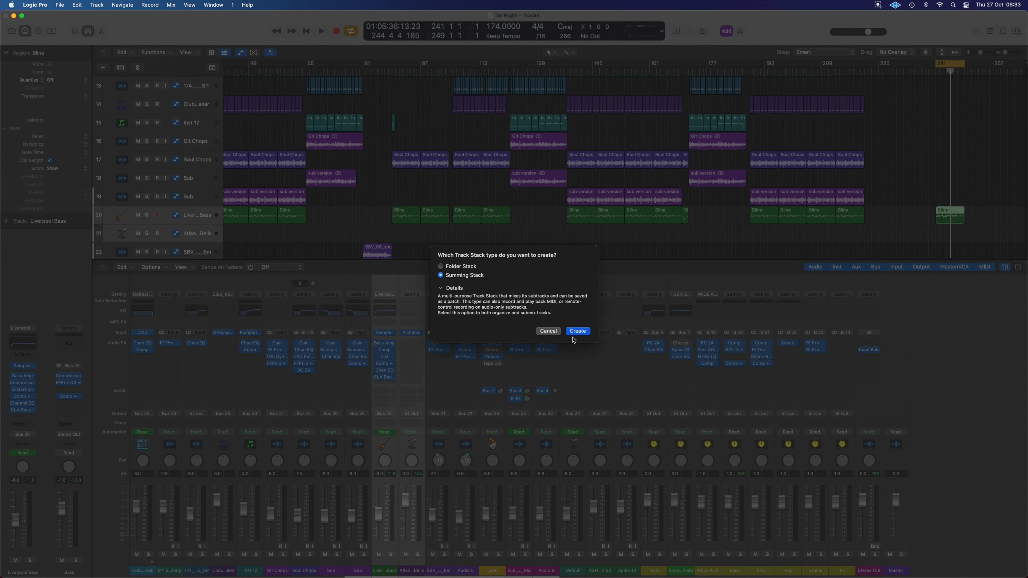
pyautogui.click(716, 390)
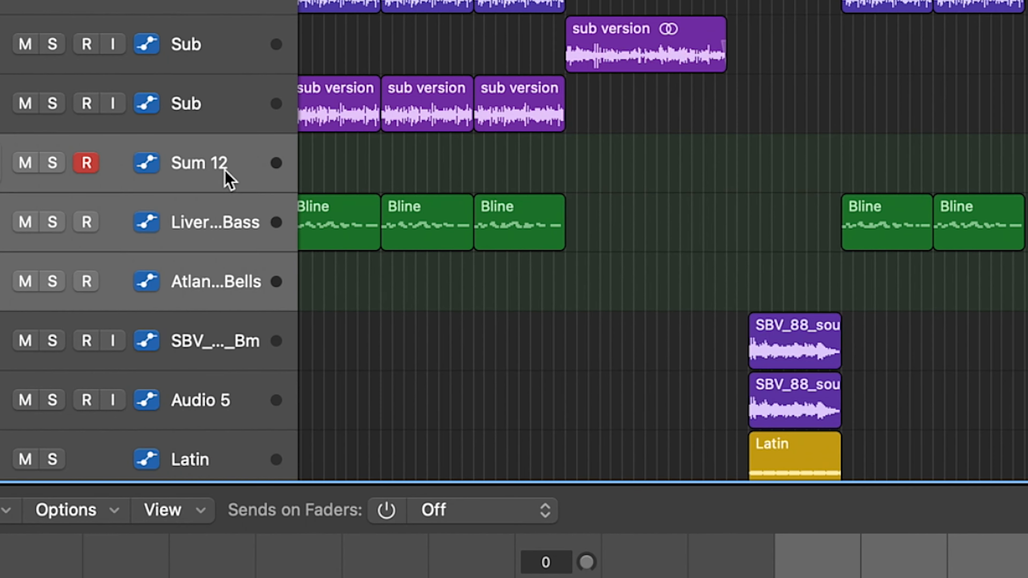
# Step: Move the Bline region at bar 241 up onto the Sum 12 stack track without moving its track automation
pyautogui.click(225, 171)
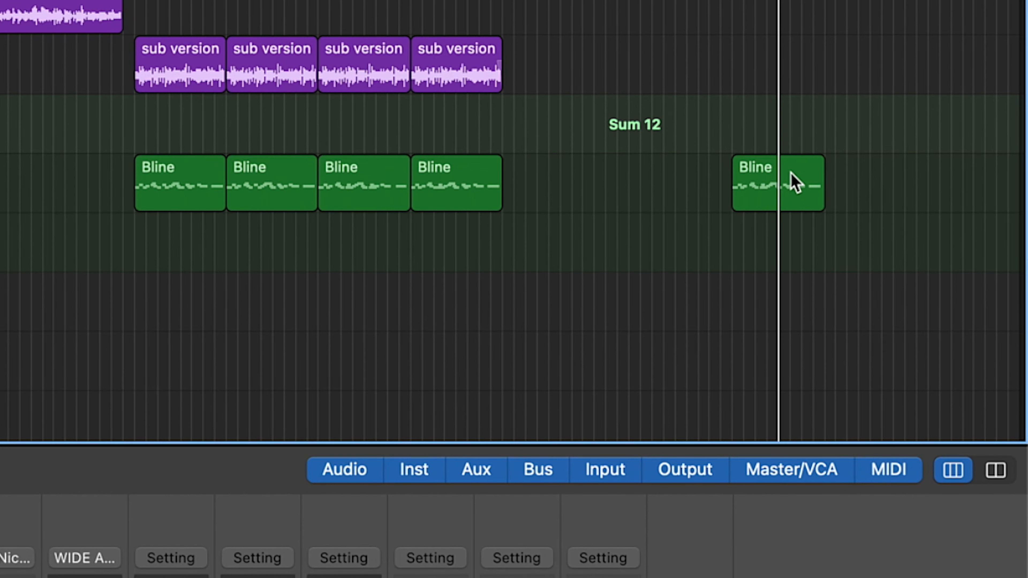
pyautogui.click(780, 198)
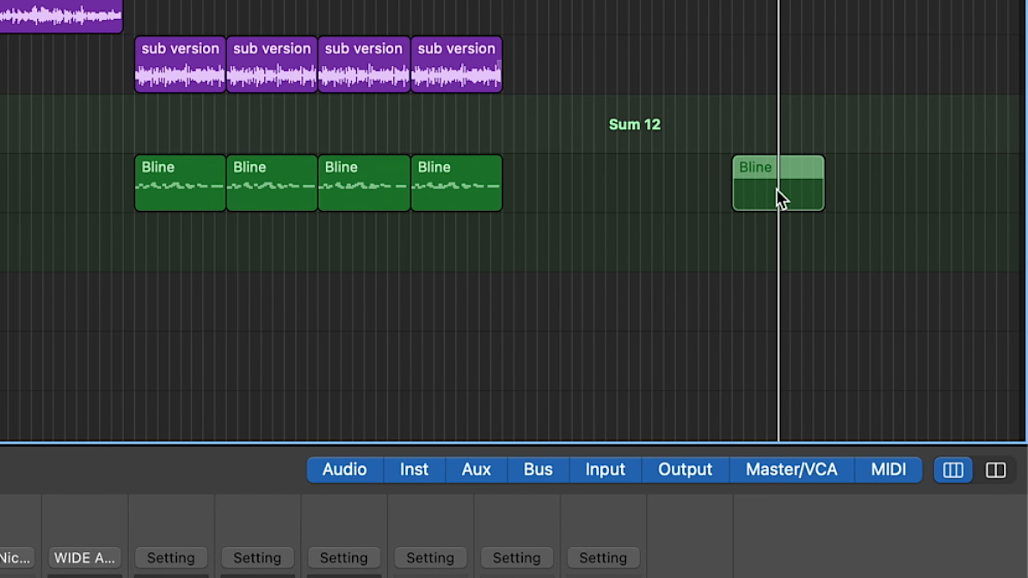
pyautogui.click(809, 181)
pyautogui.moveTo(805, 173); pyautogui.dragTo(763, 123)
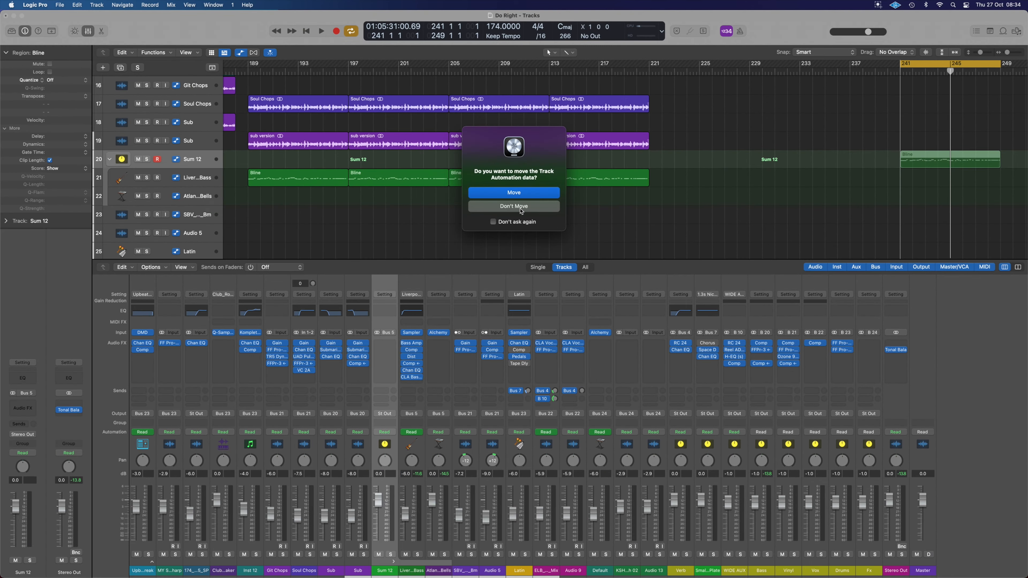
pyautogui.click(520, 207)
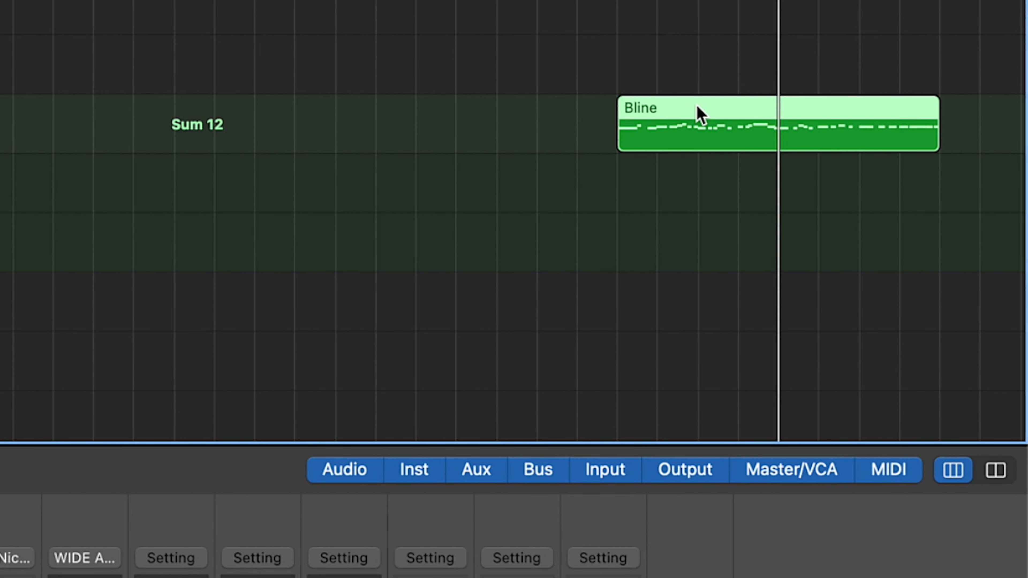
# Step: Play the stacked region and alternate the selection between the Liverpool Bass and Atlantean Bells subtracks to compare their channels
pyautogui.press('space')
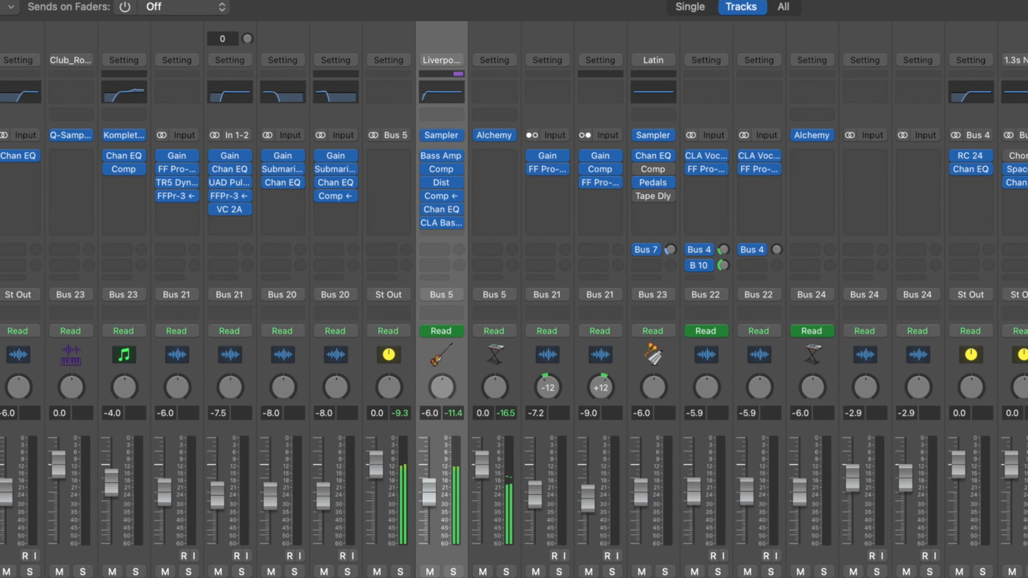
pyautogui.press('Down')
pyautogui.press('Up')
pyautogui.press('Down')
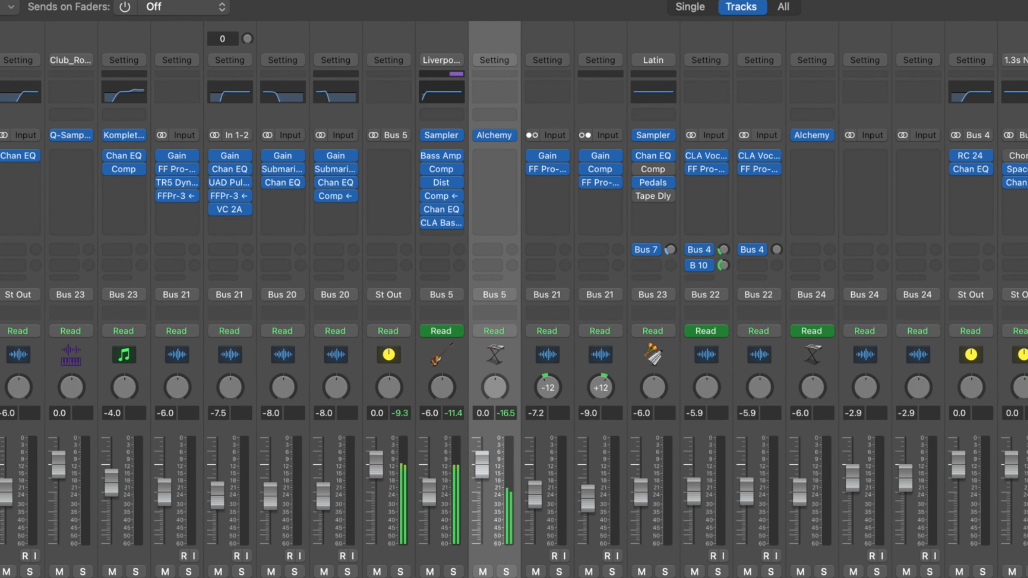
pyautogui.press('Up')
pyautogui.press('Down')
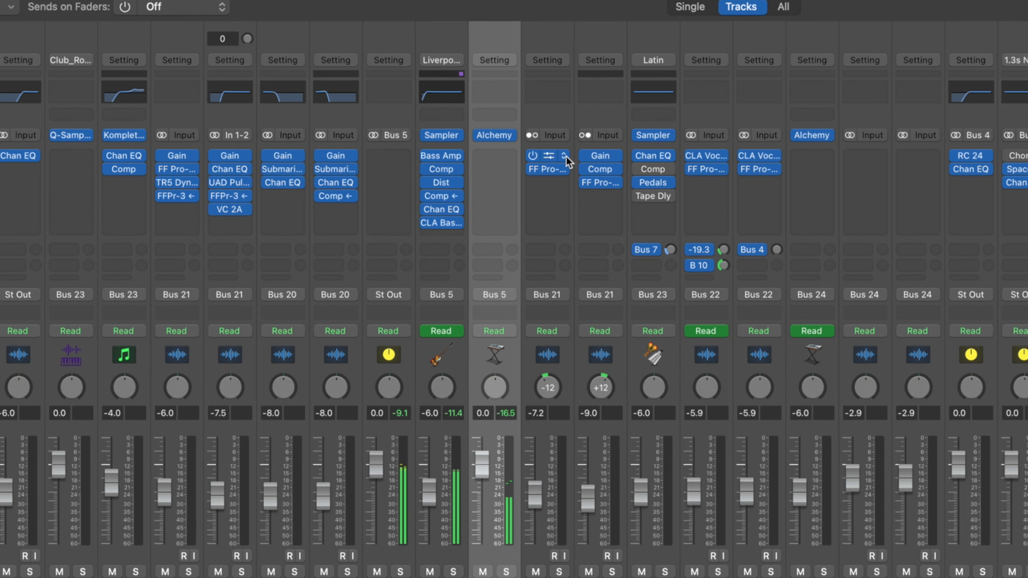
# Step: Add a send on the Atlantean Bells channel to Bus 10 (WIDE AUX) and set its level to about -5.3 dB
pyautogui.click(495, 251)
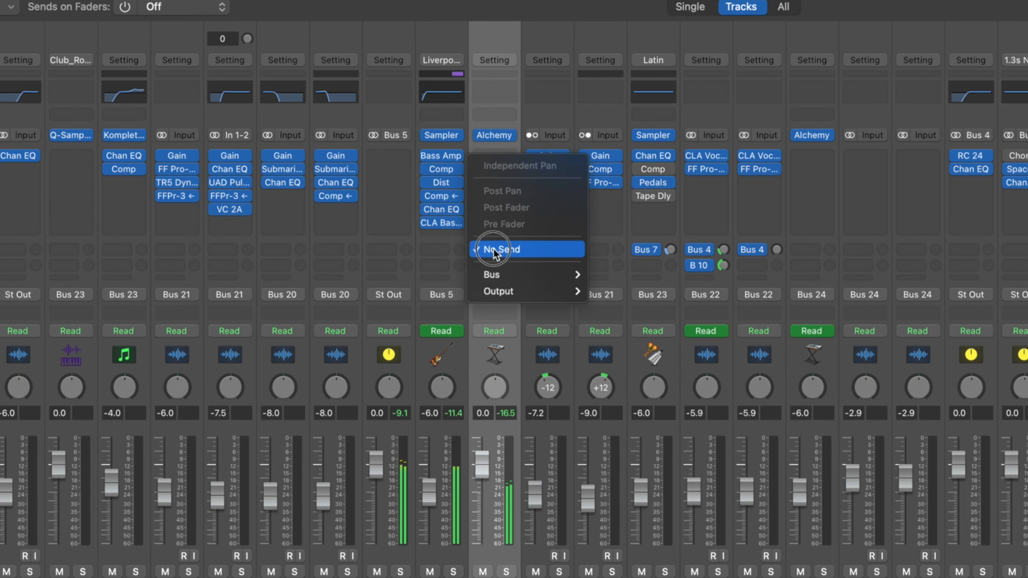
pyautogui.moveTo(516, 283)
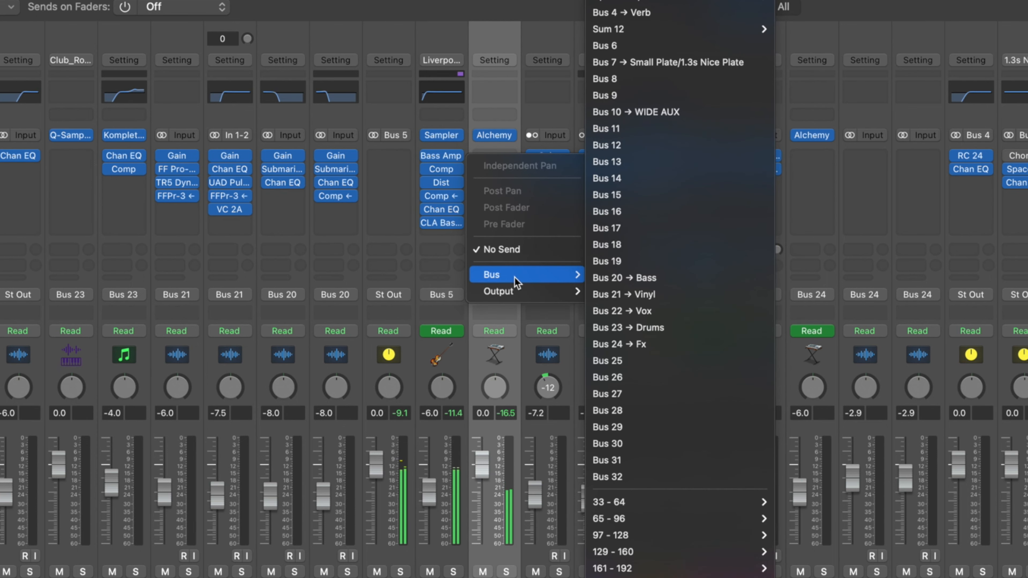
pyautogui.click(679, 114)
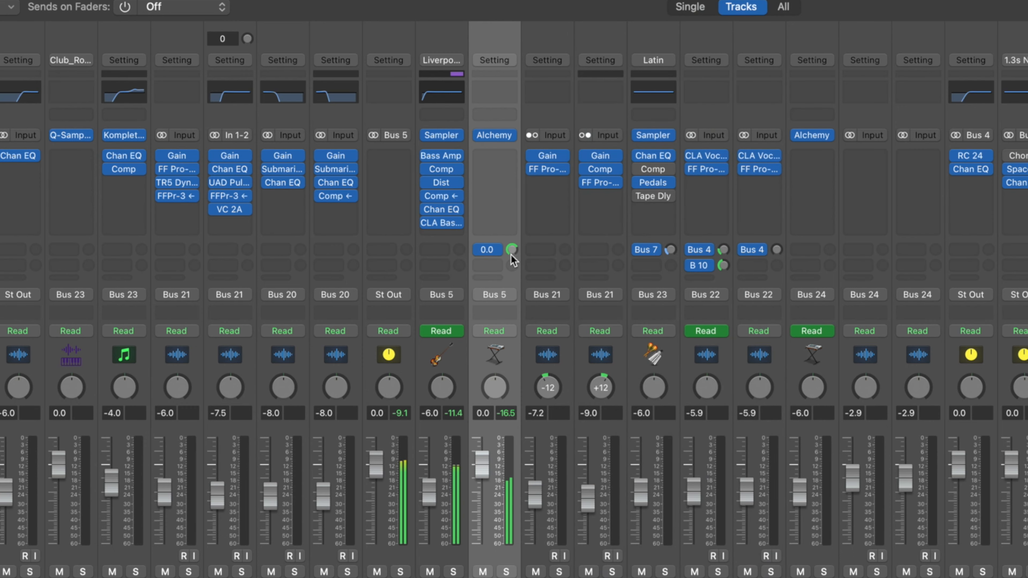
pyautogui.moveTo(513, 252); pyautogui.dragTo(513, 278)
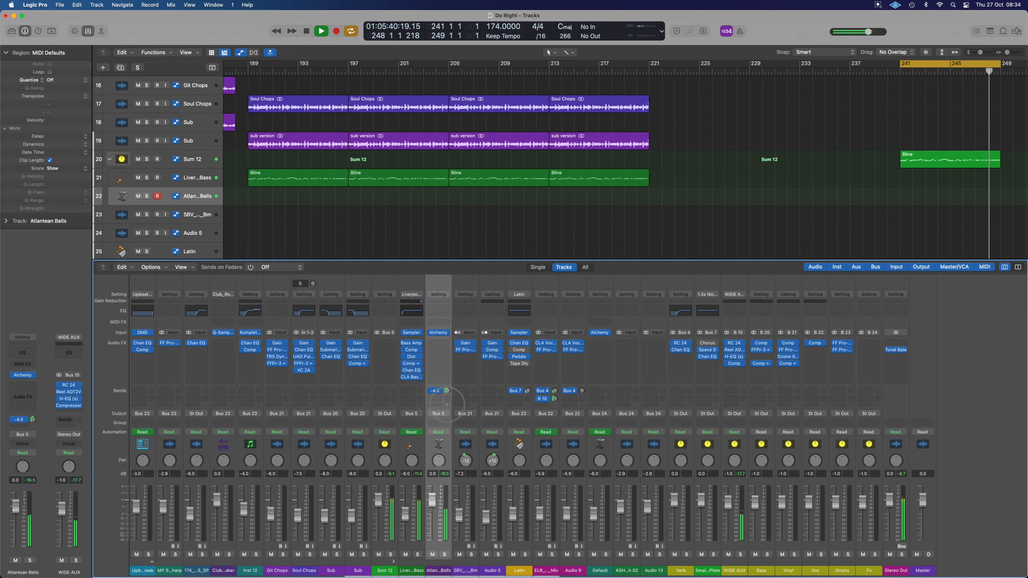
pyautogui.moveTo(447, 404); pyautogui.dragTo(447, 404)
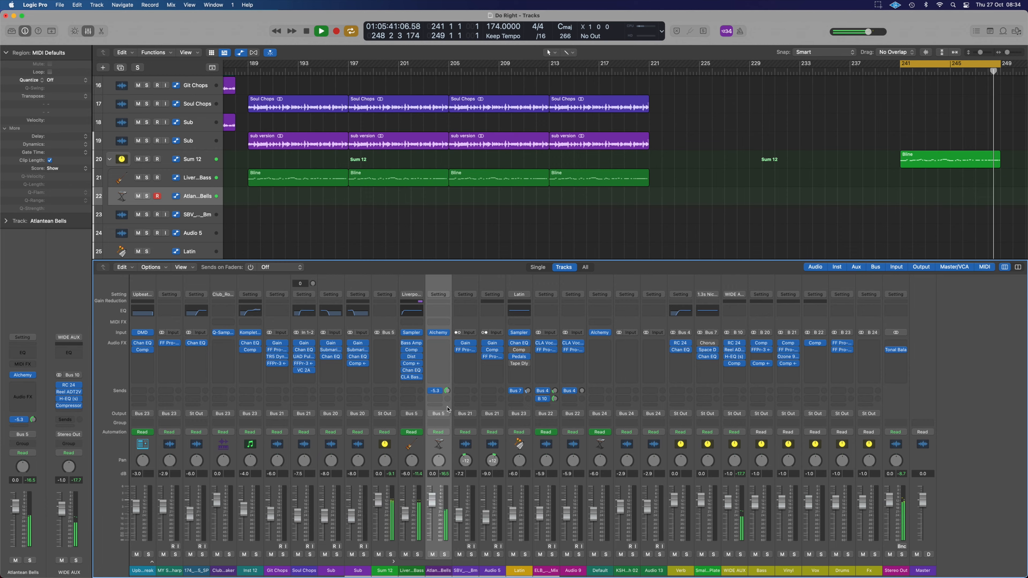
# Step: Add a Channel EQ to the Atlantean Bells channel and enable its low cut at 310 Hz with a 36 dB/Oct slope and 0.71 Q
pyautogui.doubleClick(439, 310)
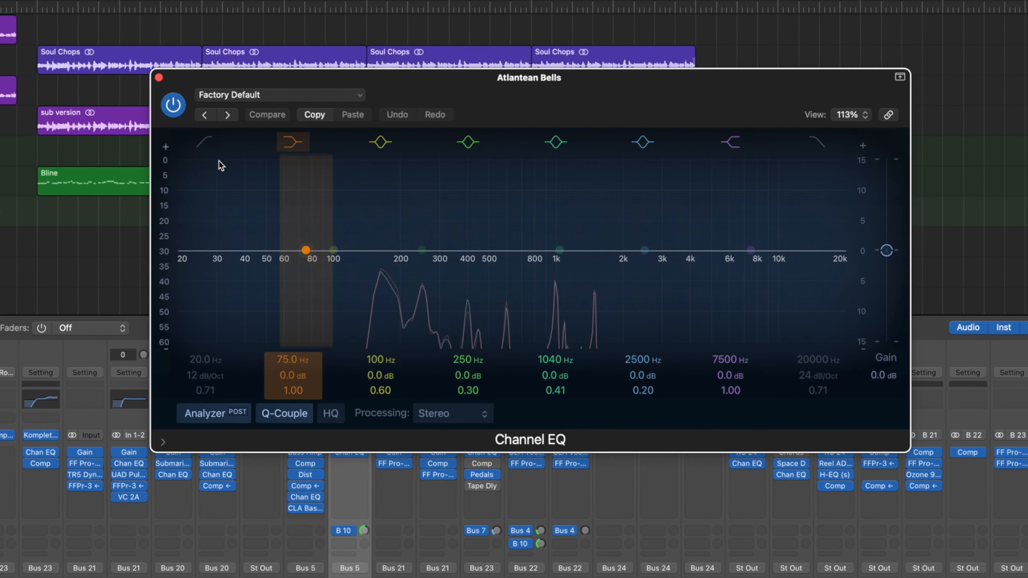
pyautogui.click(256, 146)
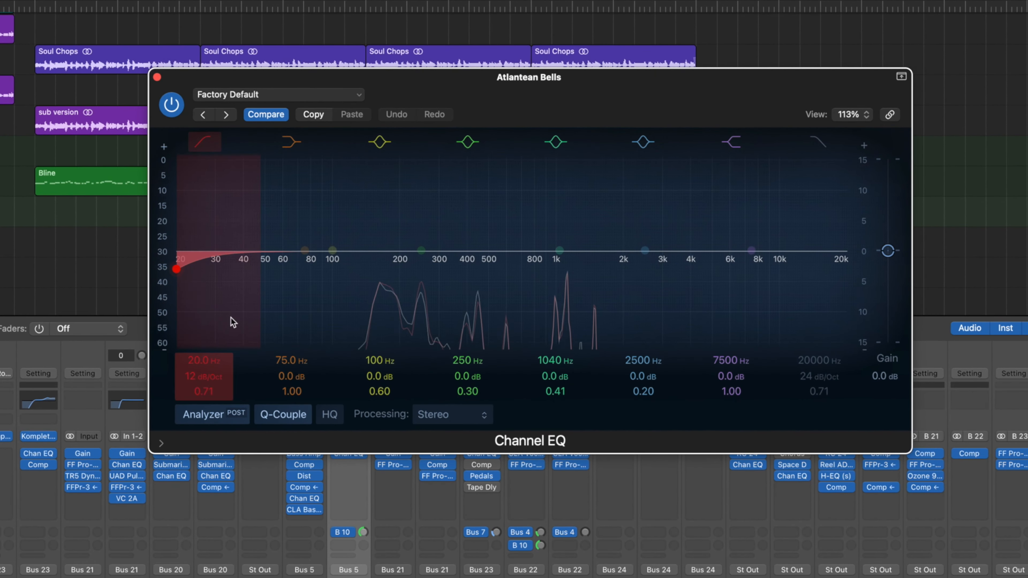
pyautogui.moveTo(233, 257); pyautogui.dragTo(421, 260)
pyautogui.moveTo(189, 376); pyautogui.dragTo(189, 360)
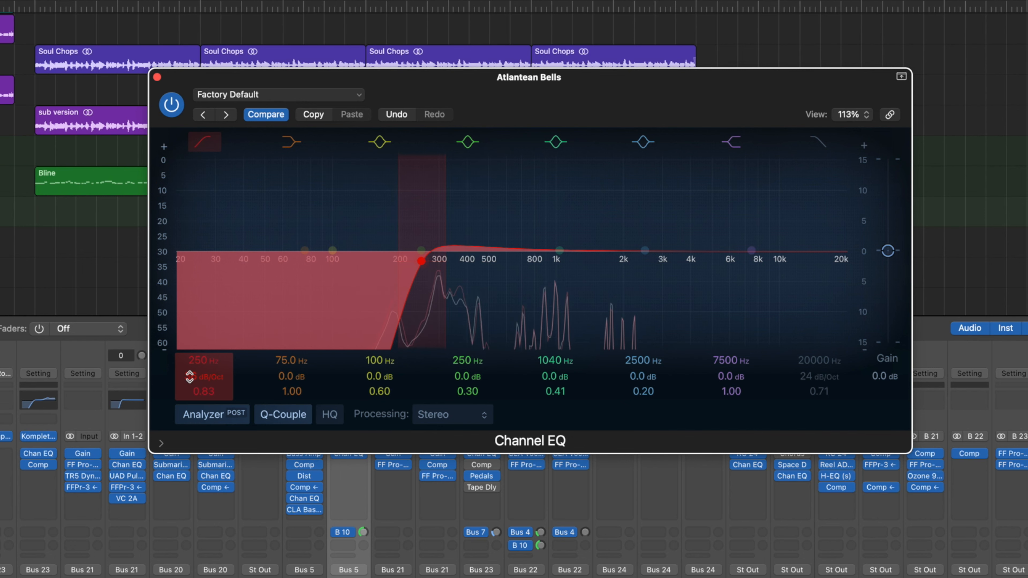
pyautogui.moveTo(424, 265); pyautogui.dragTo(445, 268)
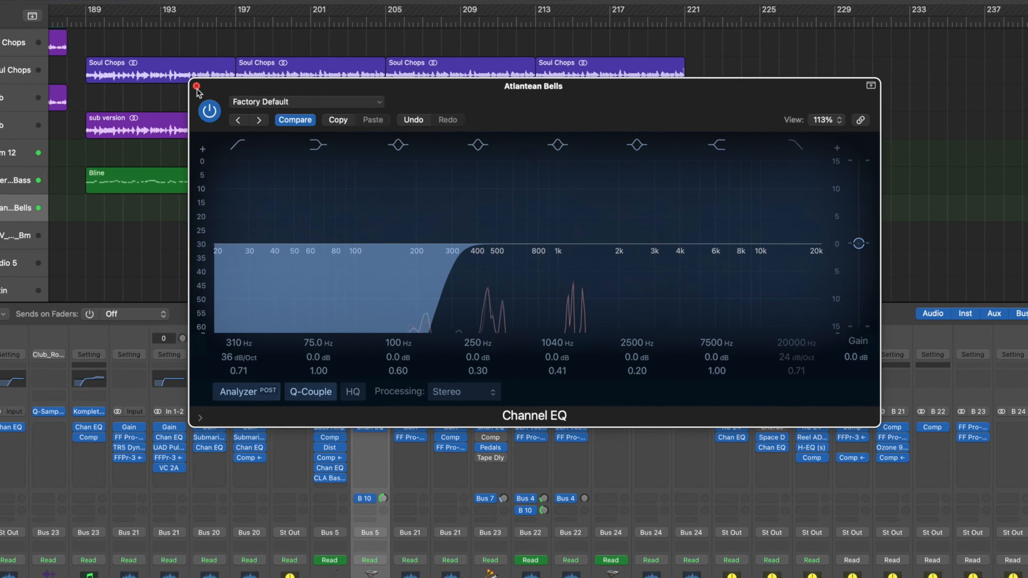
pyautogui.click(196, 86)
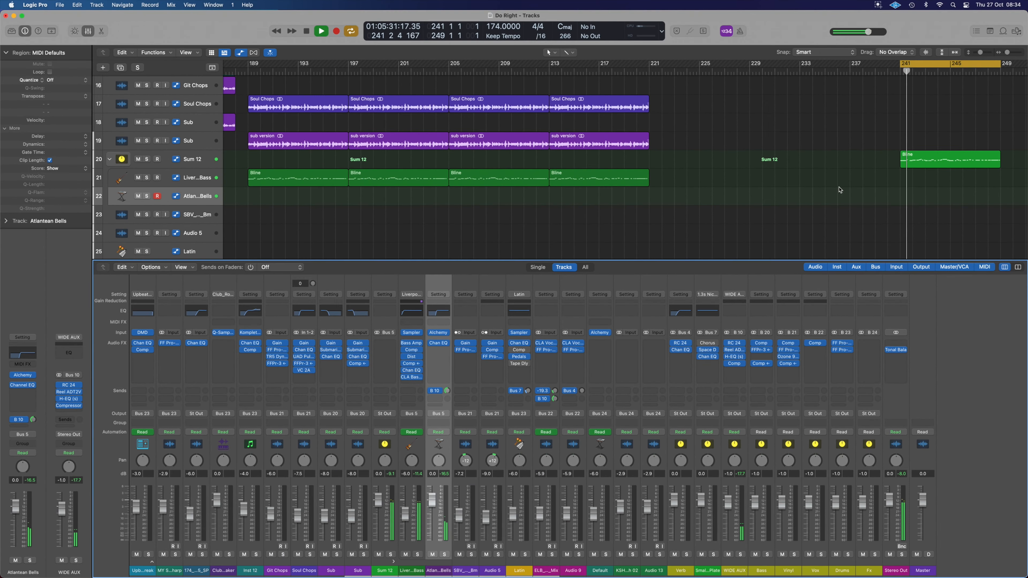
# Step: Check the track automation around the stack and survey the whole arrangement with all of its tracks
pyautogui.press('a')
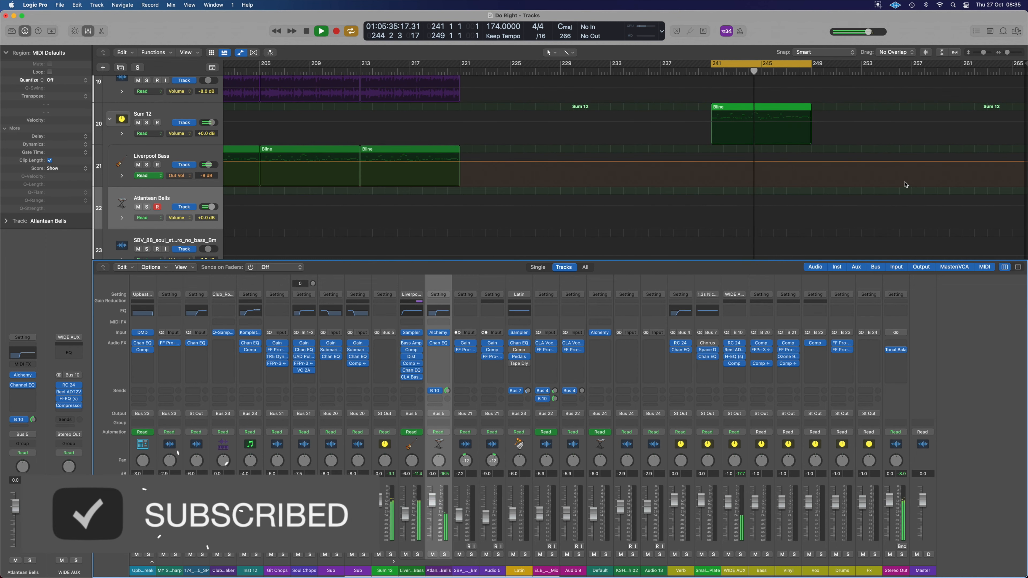
pyautogui.press('a')
pyautogui.press('super+Left')
pyautogui.press('super+Left')
pyautogui.press('super+Left')
pyautogui.press('super+Left')
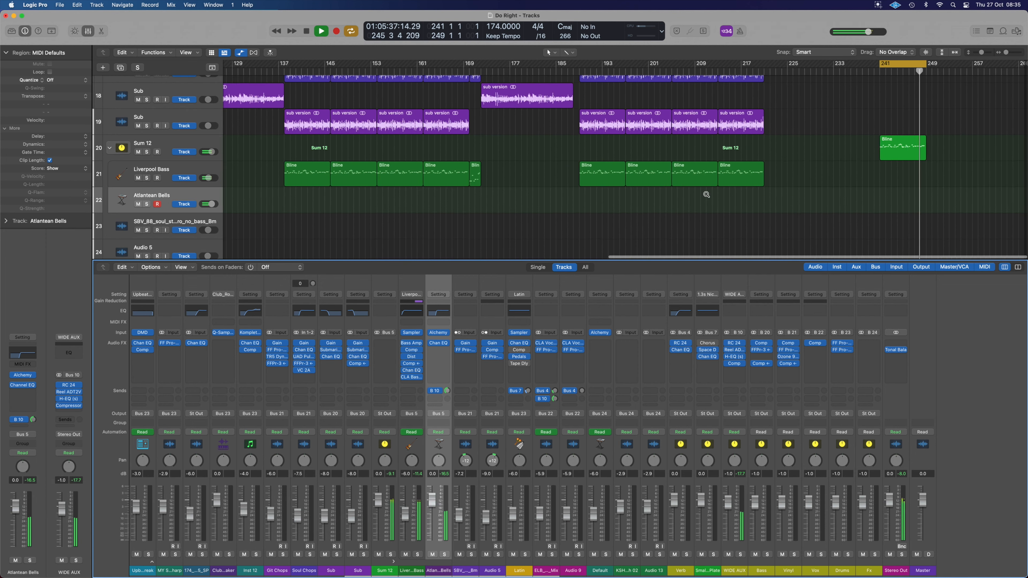
pyautogui.press('super+Up')
pyautogui.press('super+Up')
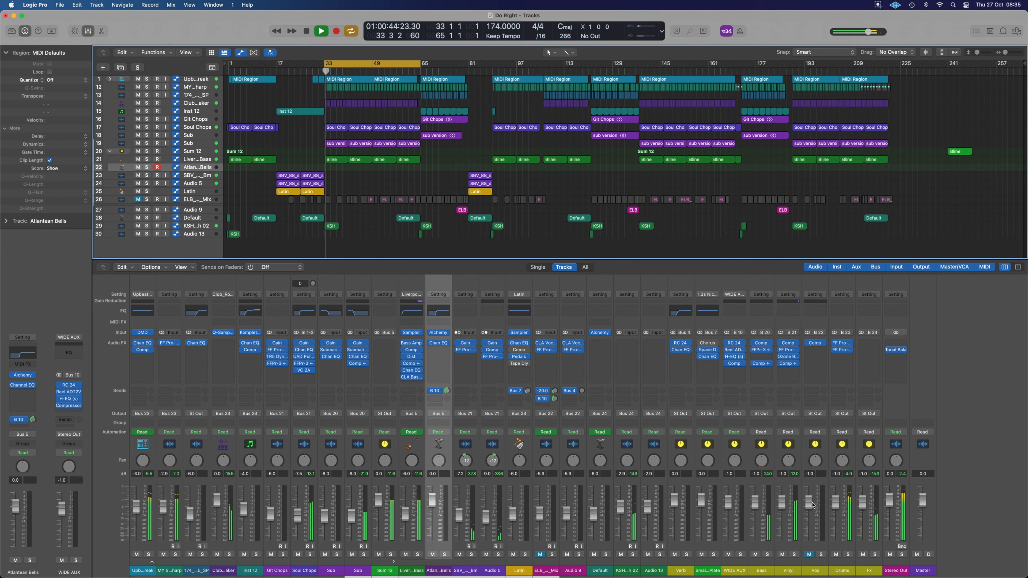